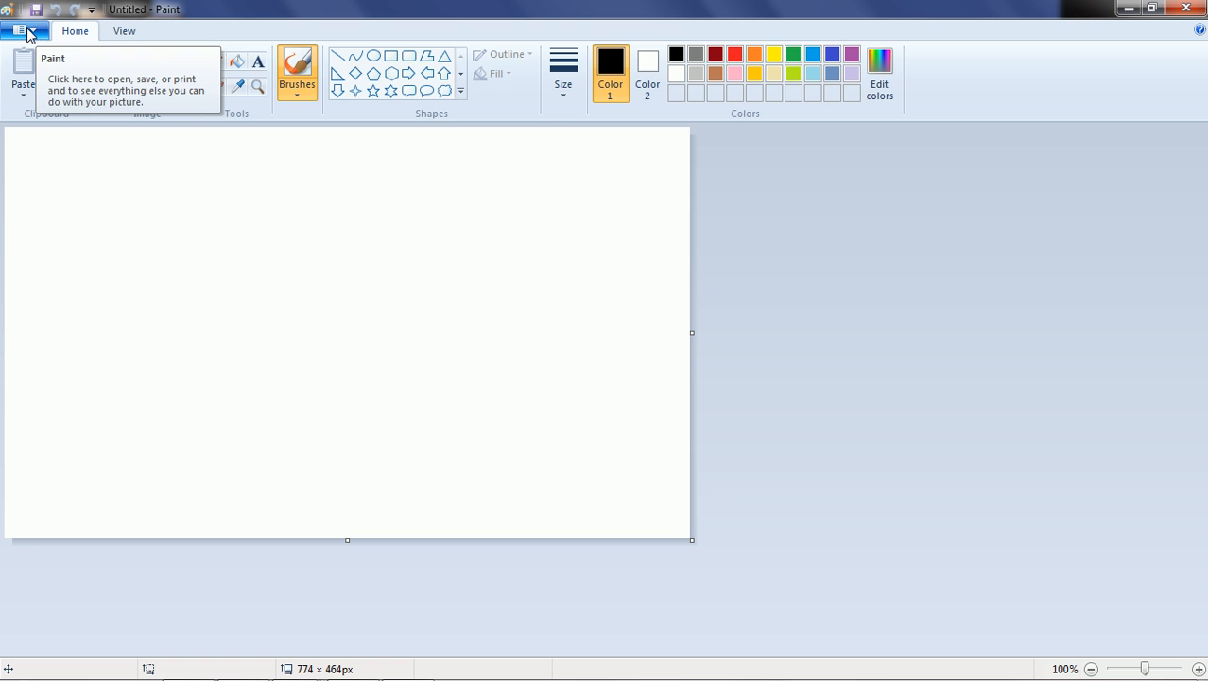
- Open the Save As dialog for the blank picture and reposition it over the canvas
click(36, 34)
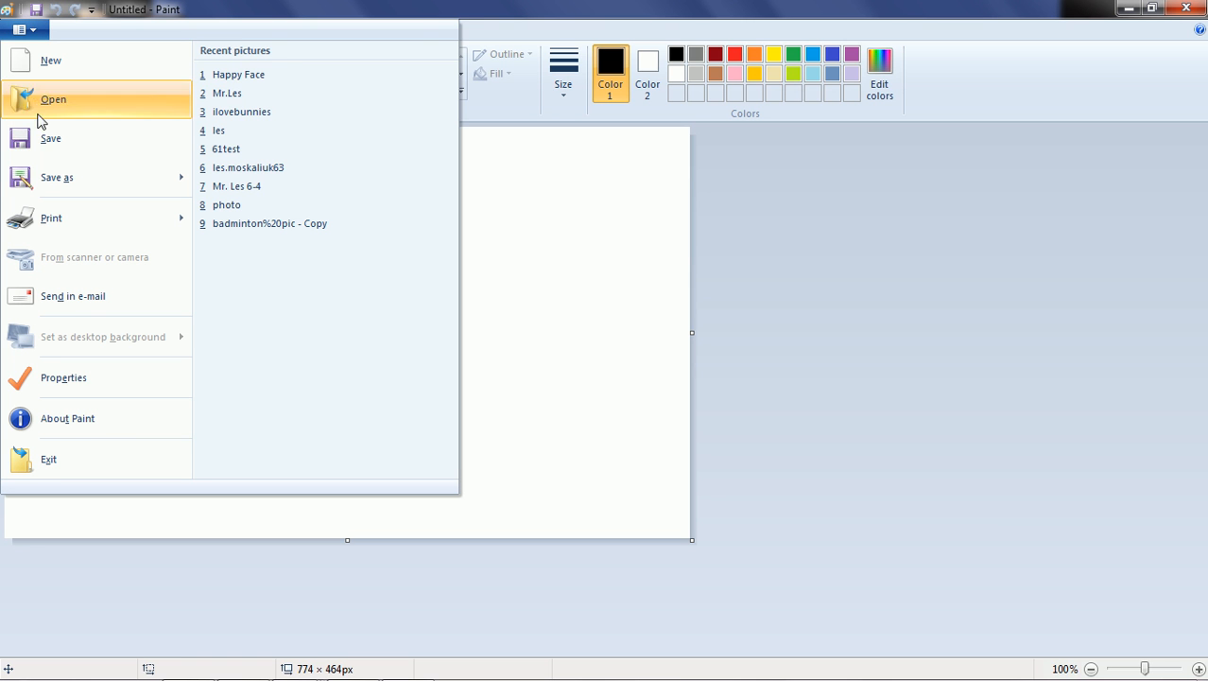
mouse_move(55, 186)
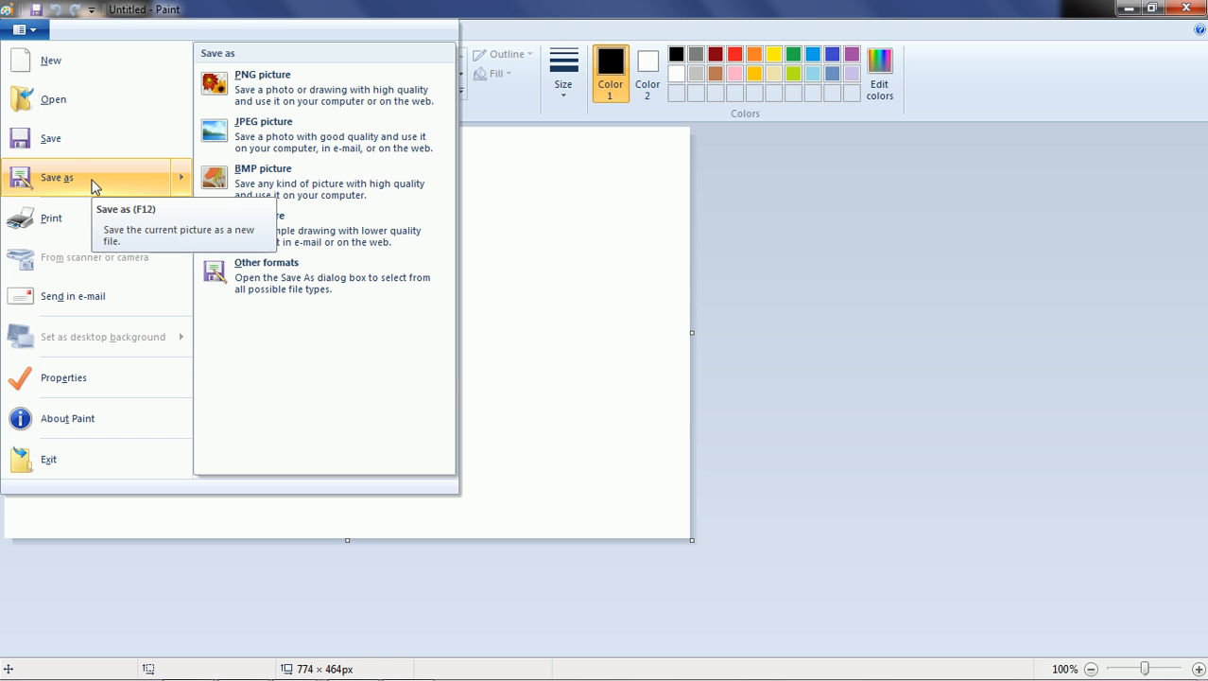
click(100, 185)
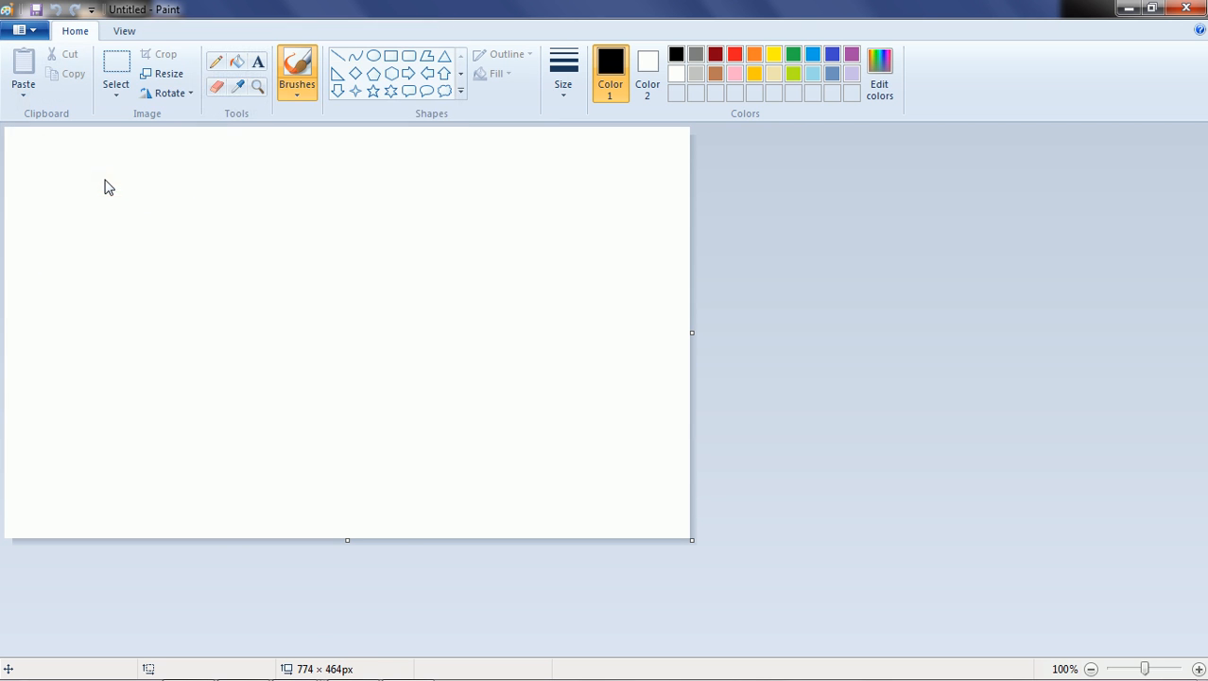
drag(451, 86, 350, 141)
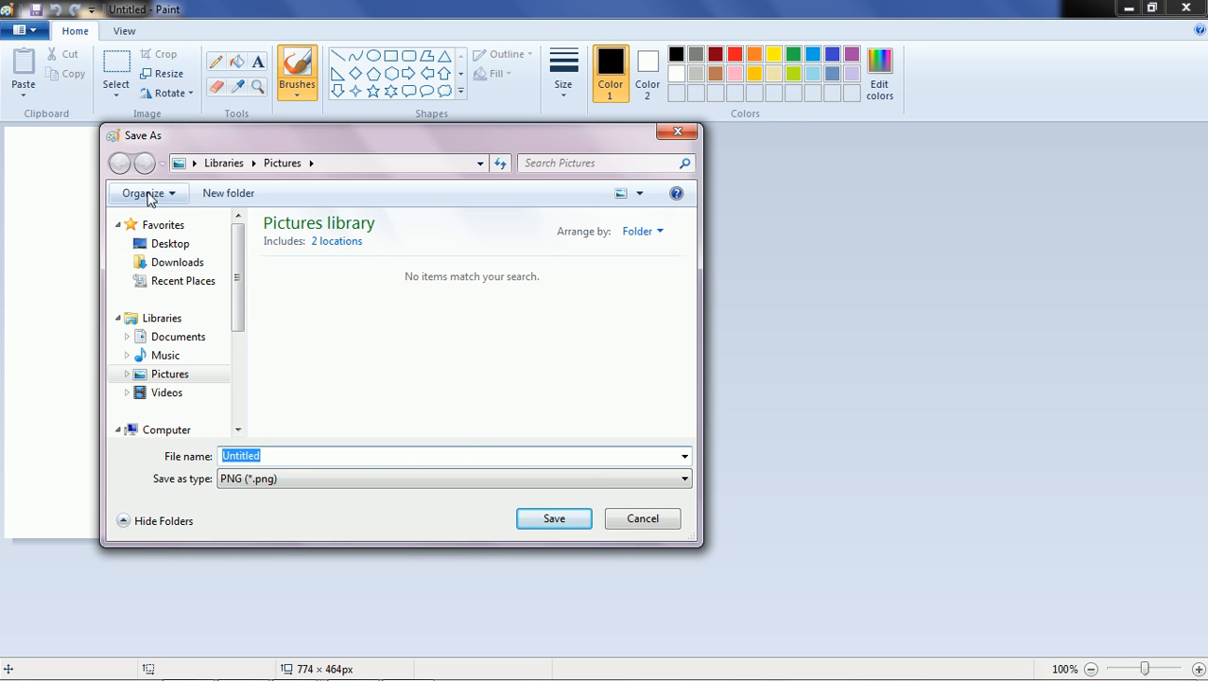
- Choose the TOSHIBA (F:) drive as the save location
mouse_move(235, 251)
mouse_down()
mouse_move(238, 364)
mouse_move(236, 267)
mouse_up()
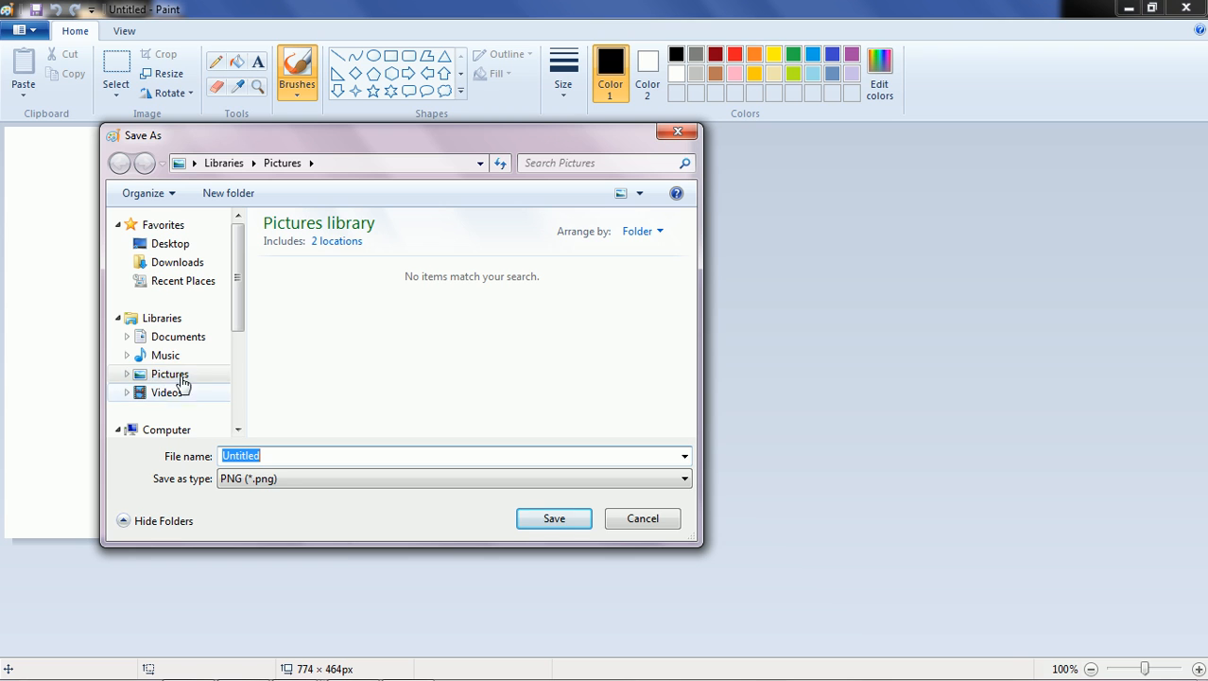
drag(237, 278, 241, 317)
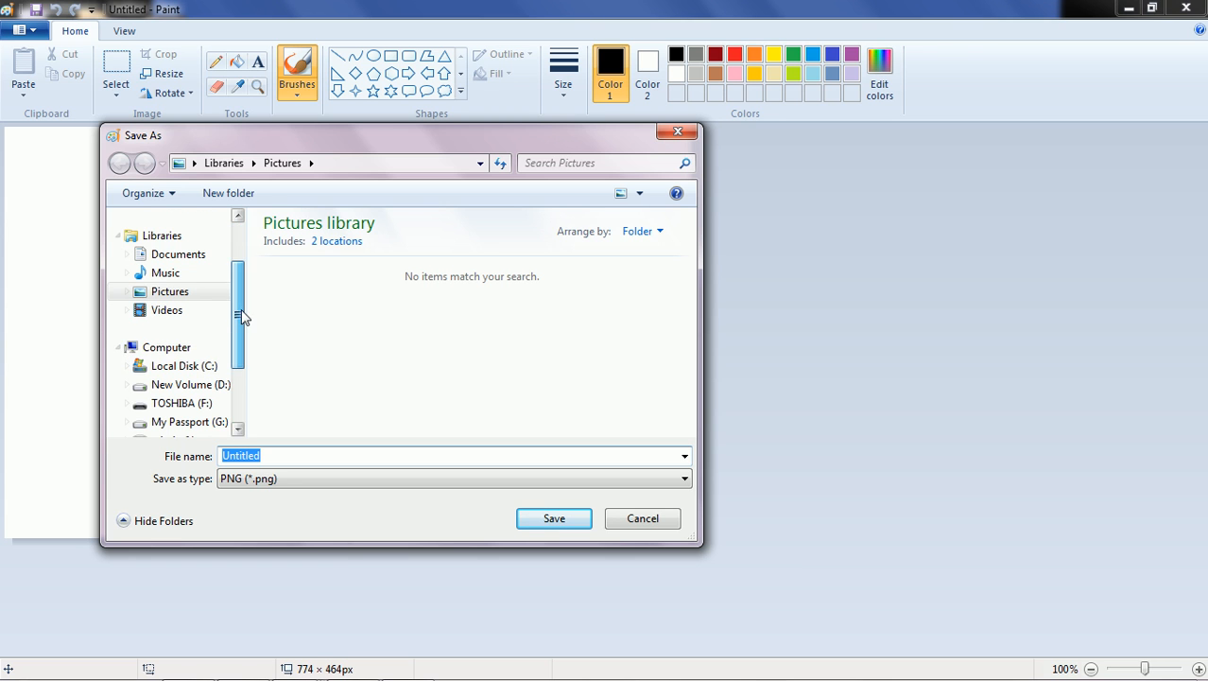
click(119, 349)
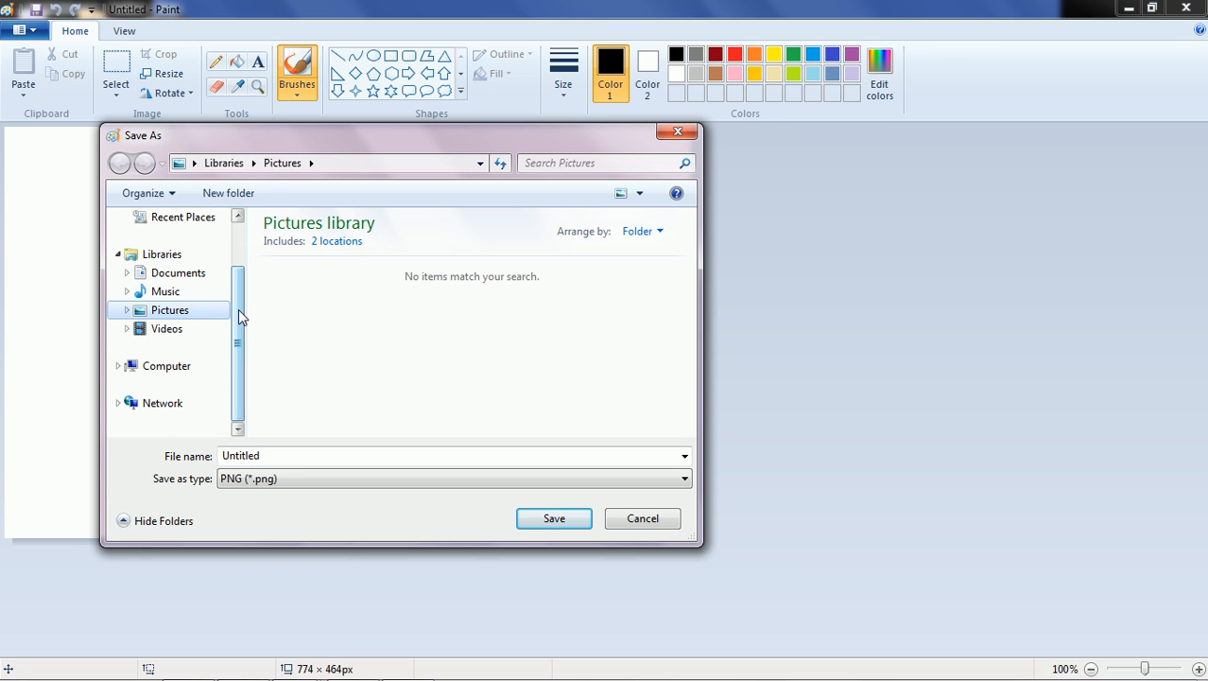
click(120, 369)
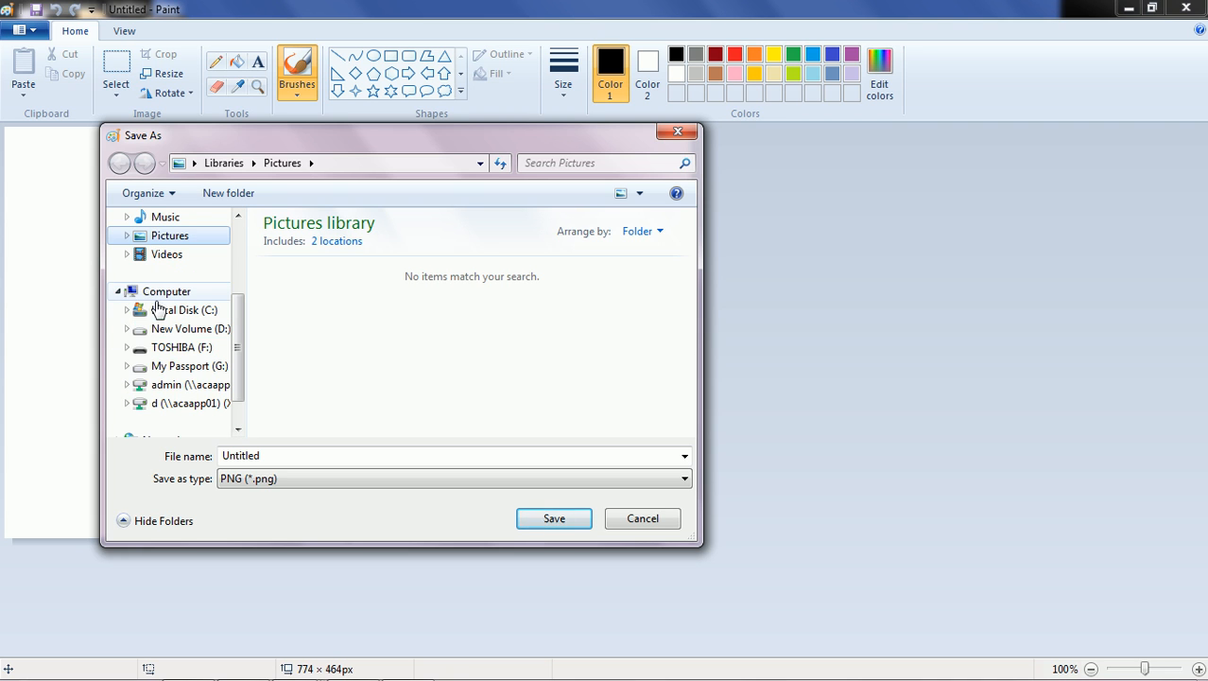
click(173, 350)
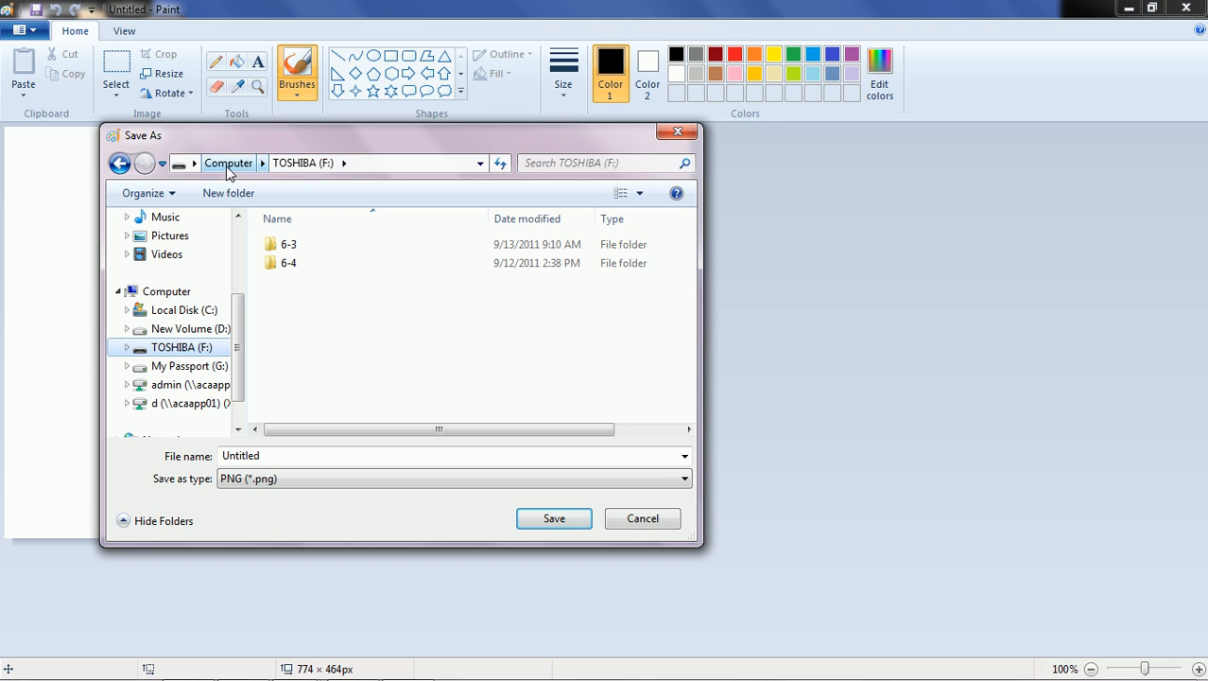
- Save the picture as a PNG named "French Rev assignment" in the Documents library
scroll(237, 320, up, 2)
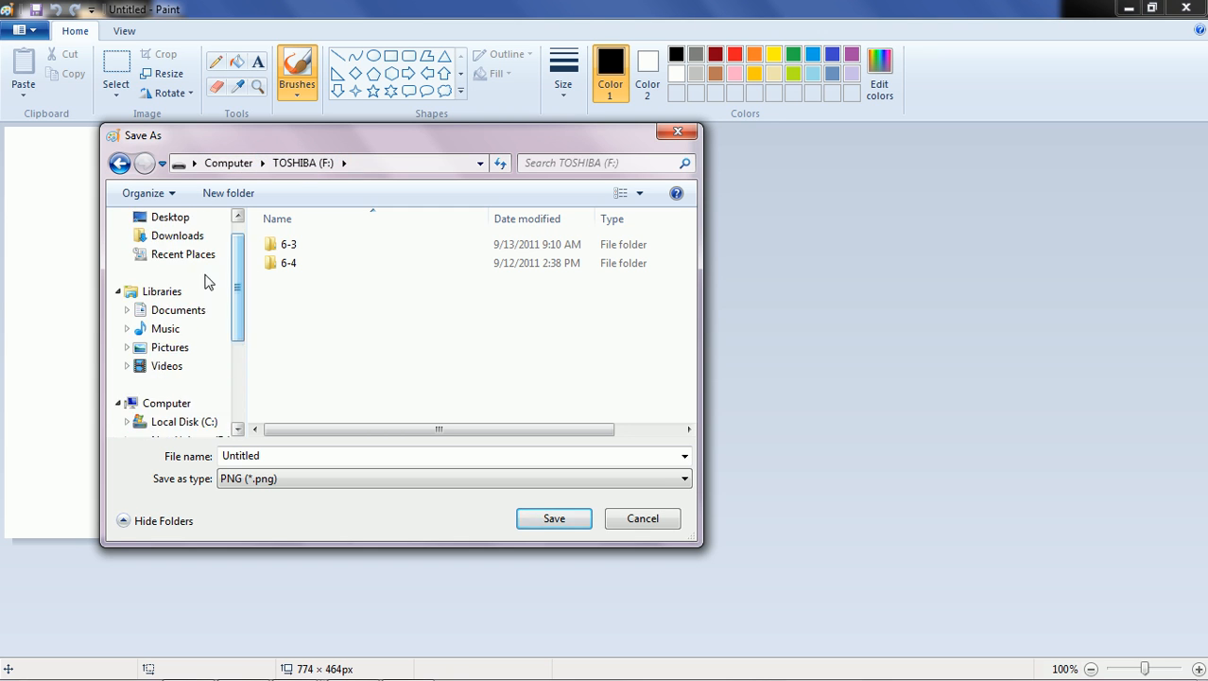
click(180, 311)
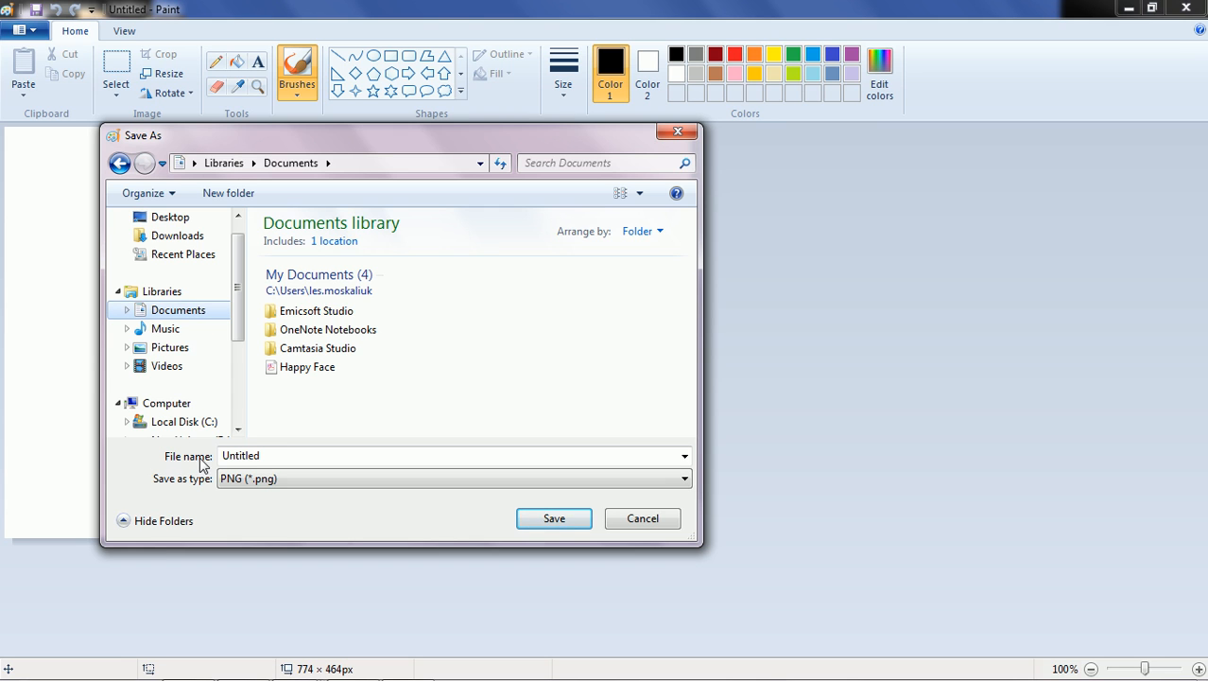
click(230, 457)
drag(271, 456, 209, 462)
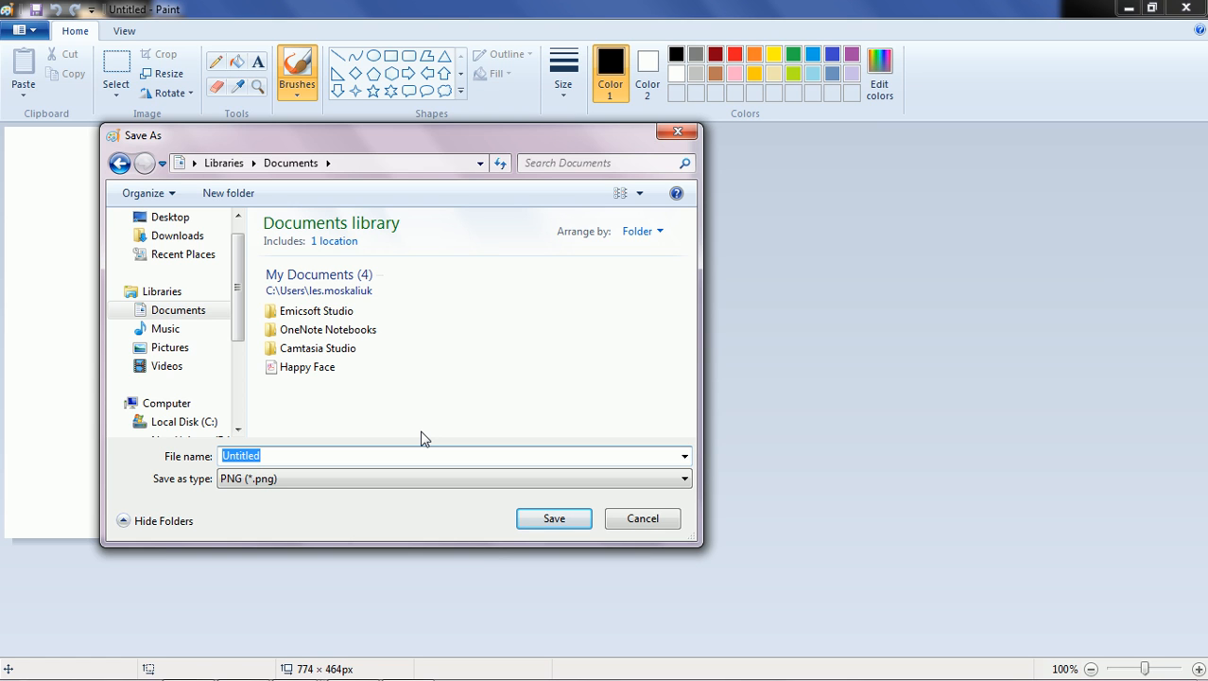
text(Fre)
text(ceh)
key(BackSpace)
key(BackSpace)
text(nch Rev assignment)
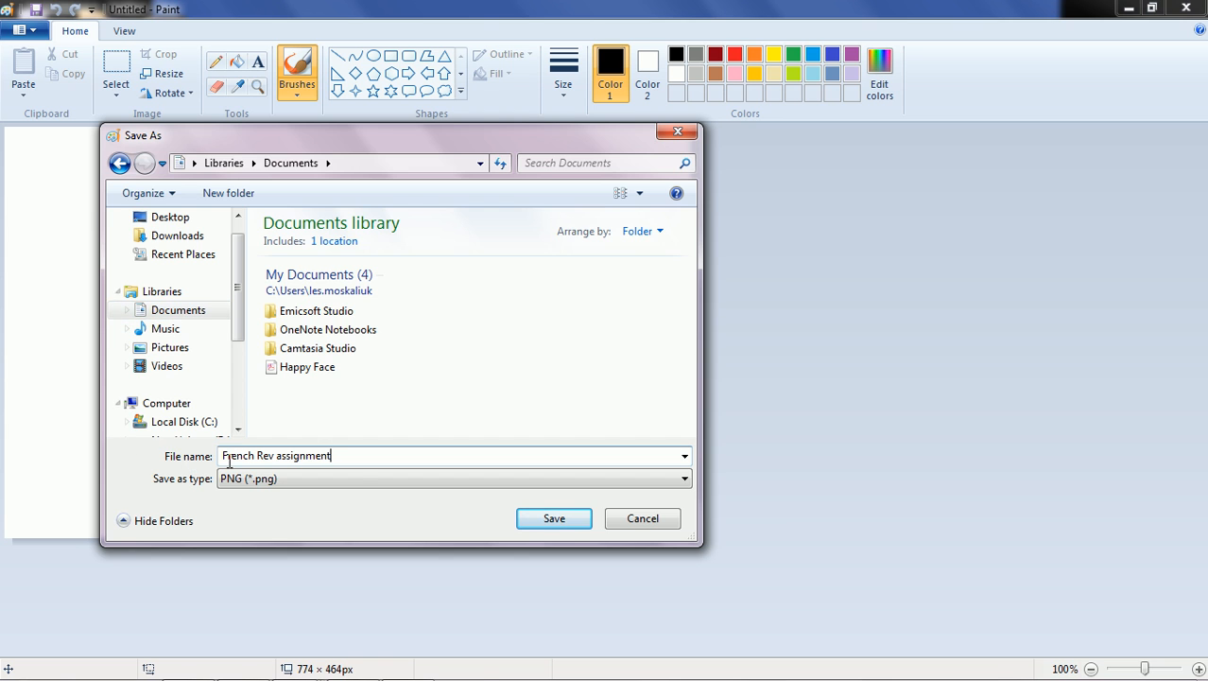
click(570, 526)
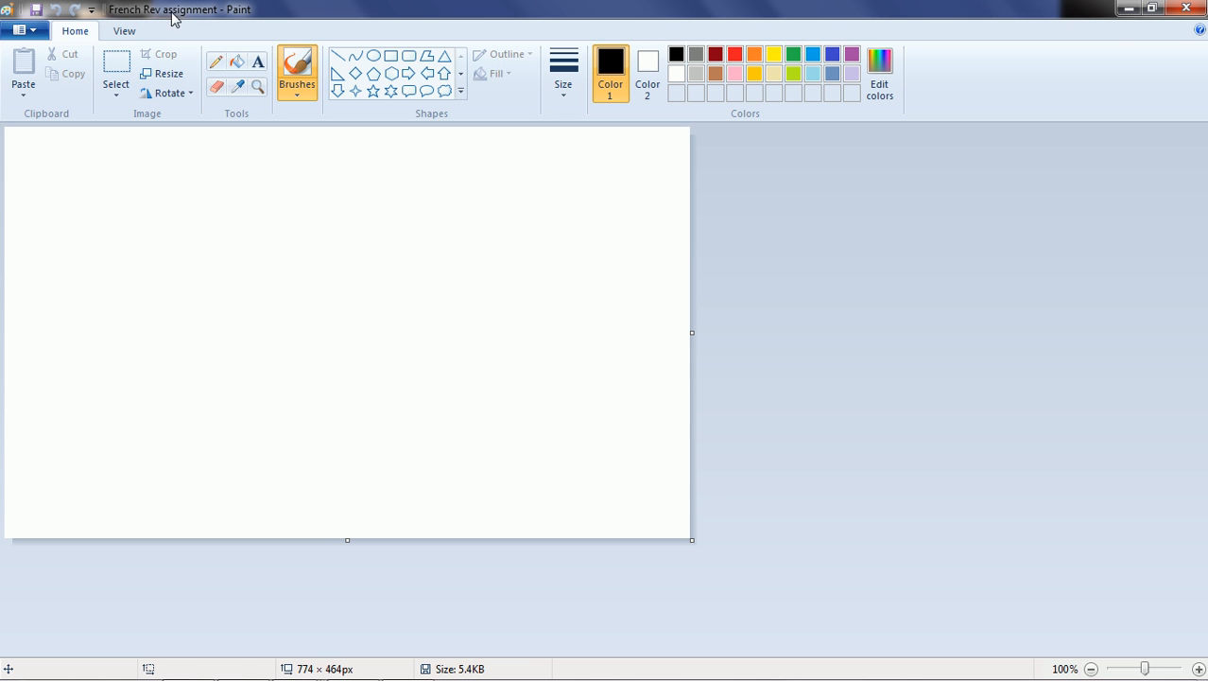
- Brush two black wavy lines across the upper part of the canvas, saving the picture after each line
click(35, 11)
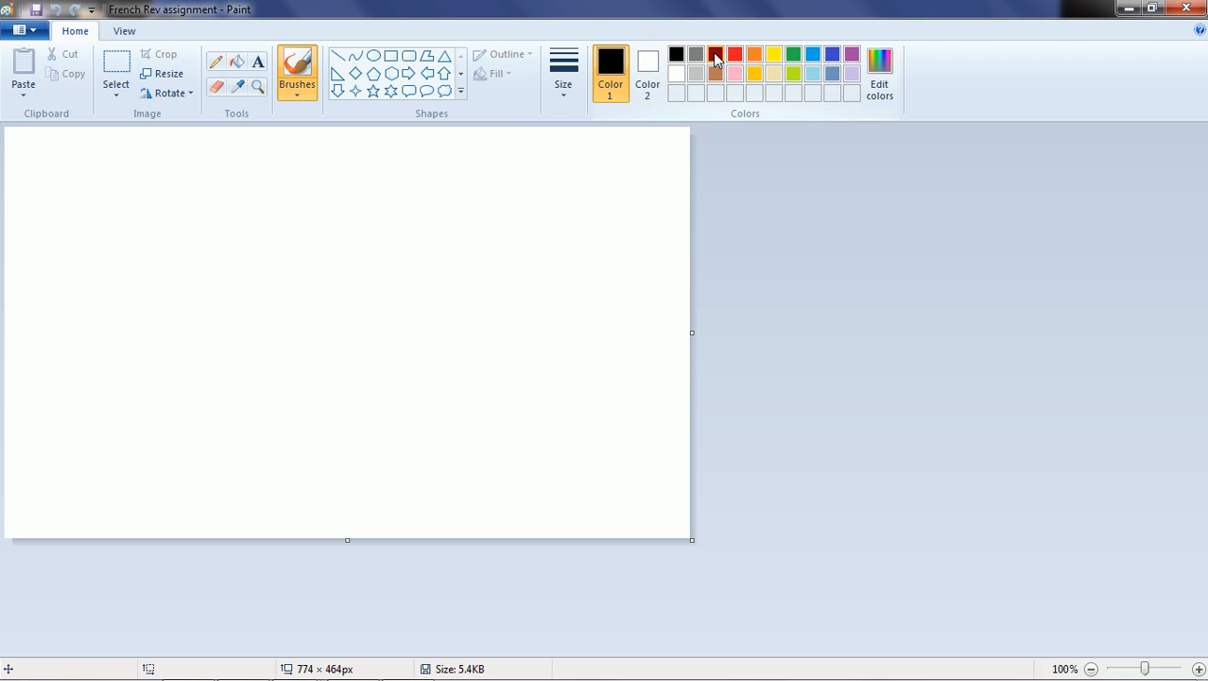
mouse_move(44, 148)
mouse_down()
mouse_move(363, 209)
mouse_move(566, 217)
mouse_up()
click(35, 11)
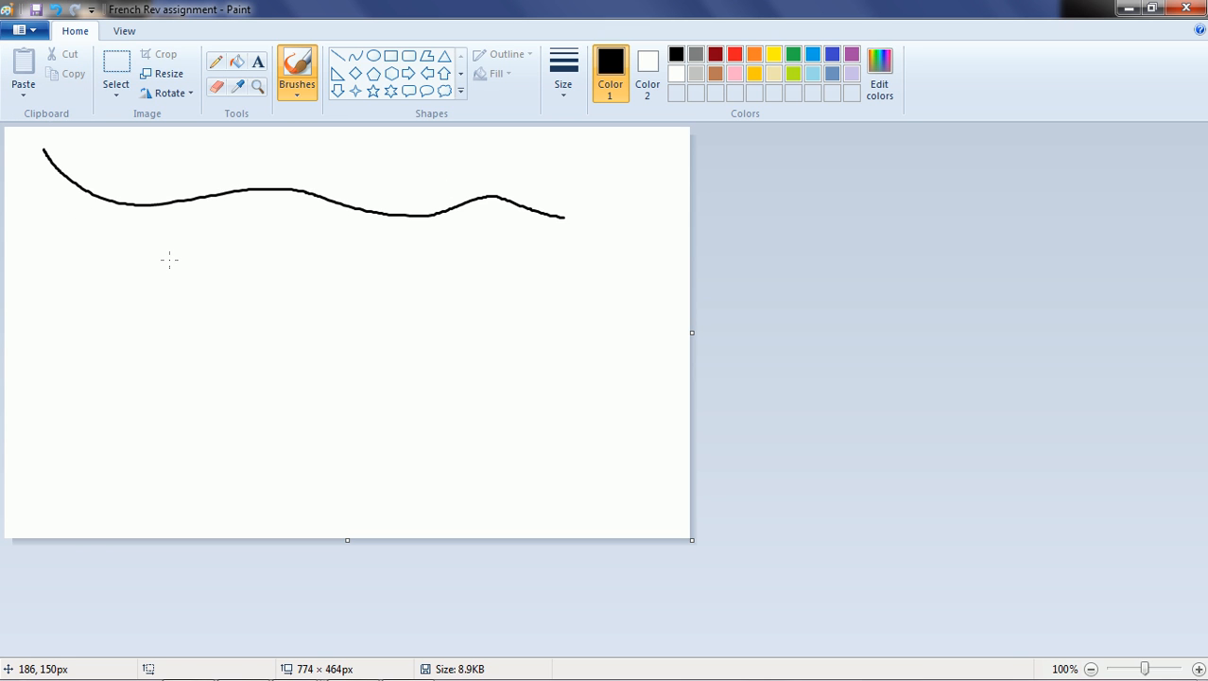
mouse_move(35, 192)
mouse_down()
mouse_move(416, 282)
mouse_move(554, 270)
mouse_up()
click(25, 30)
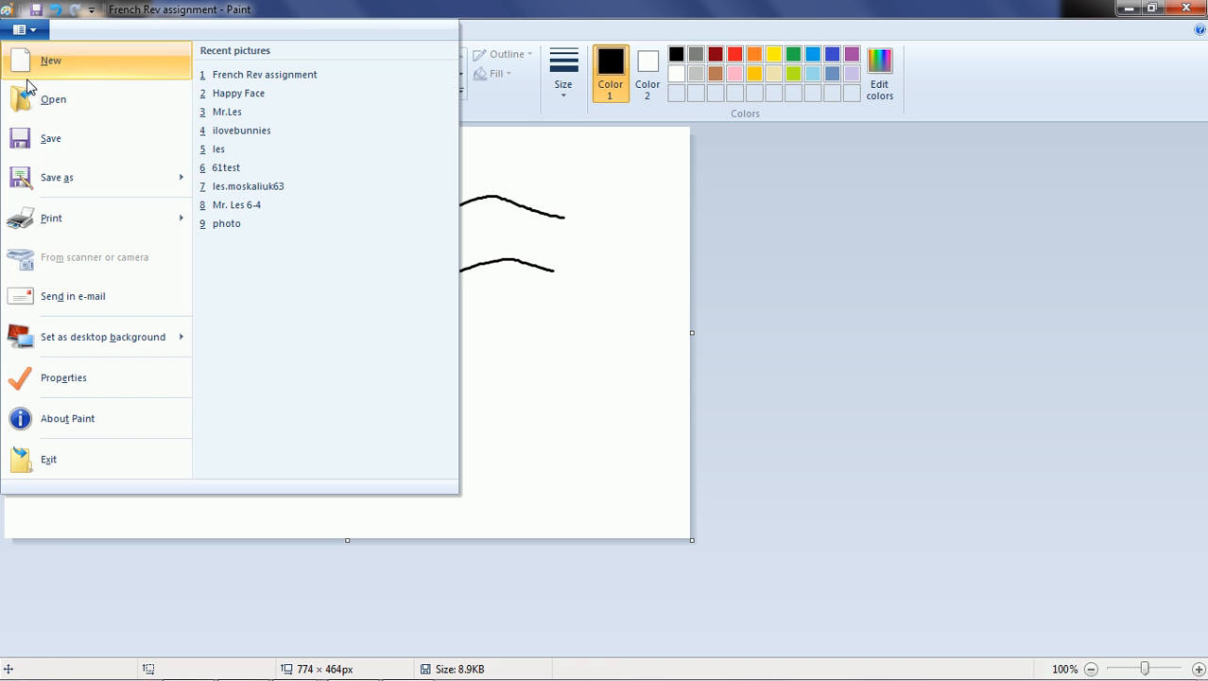
click(52, 151)
- Add another wavy line between the first two and short strokes at the canvas's upper right, and save the picture
mouse_move(113, 222)
mouse_down()
mouse_move(302, 242)
mouse_move(577, 238)
mouse_up()
mouse_move(379, 170)
mouse_down()
mouse_move(525, 185)
mouse_move(571, 239)
mouse_up()
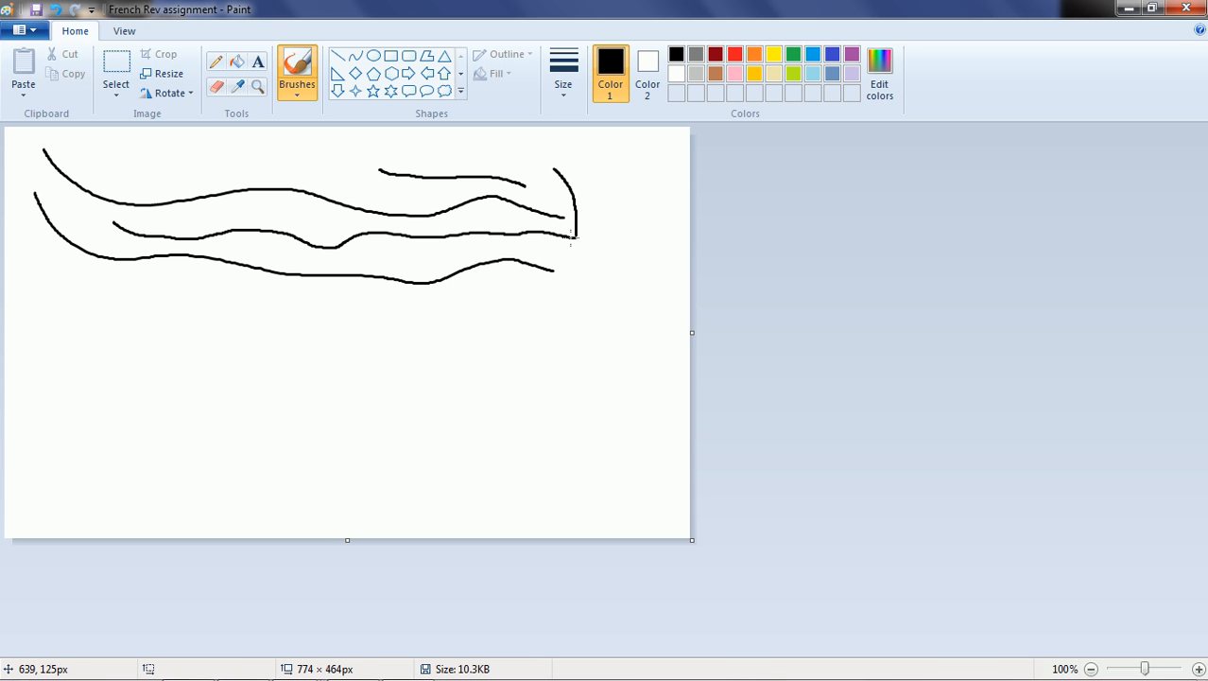
key(ctrl+s)
- Brush four wavy horizontal lines across the lower half of the canvas and save the picture
mouse_move(85, 301)
mouse_down()
mouse_move(288, 345)
mouse_move(588, 336)
mouse_up()
drag(150, 352, 531, 374)
mouse_move(108, 395)
mouse_down()
mouse_move(432, 434)
mouse_move(534, 423)
mouse_up()
drag(229, 388, 477, 423)
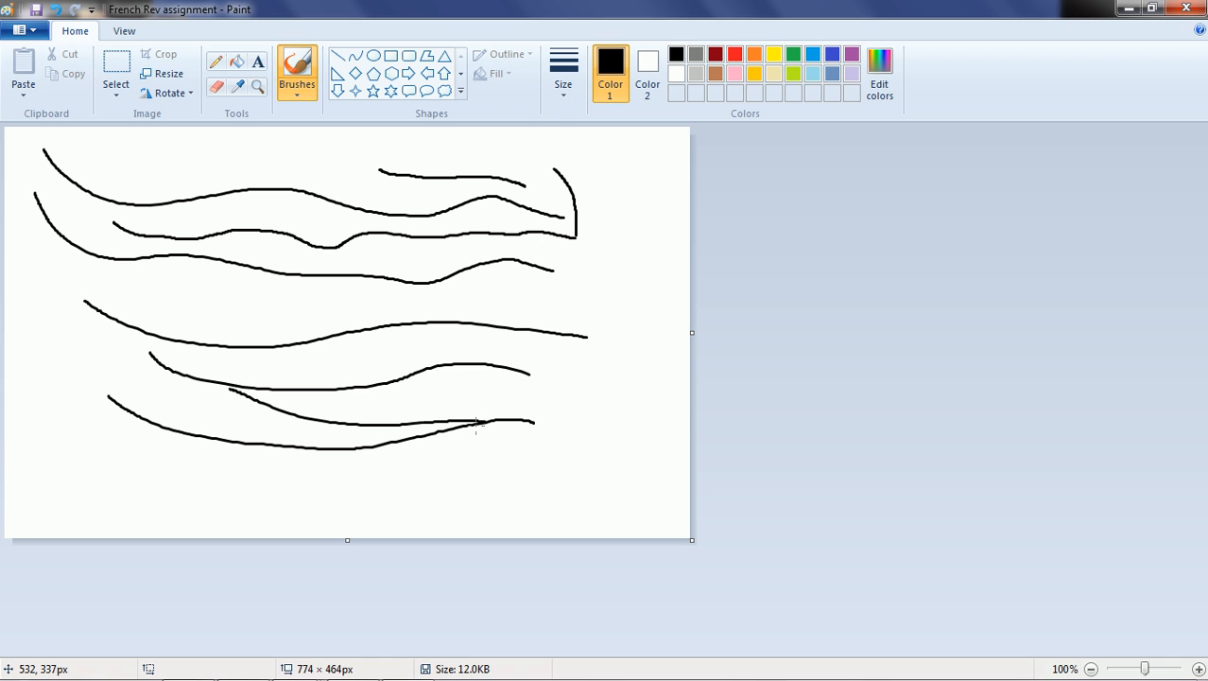
key(ctrl+s)
- Brush five roughly vertical lines crossing the horizontal ones and save the picture
drag(181, 179, 231, 435)
mouse_move(305, 468)
mouse_down()
mouse_move(333, 357)
mouse_move(303, 183)
mouse_up()
mouse_move(377, 176)
mouse_down()
mouse_move(401, 287)
mouse_move(396, 446)
mouse_up()
drag(461, 489, 503, 415)
drag(503, 367, 478, 204)
mouse_move(523, 189)
mouse_down()
mouse_move(543, 204)
mouse_move(571, 506)
mouse_up()
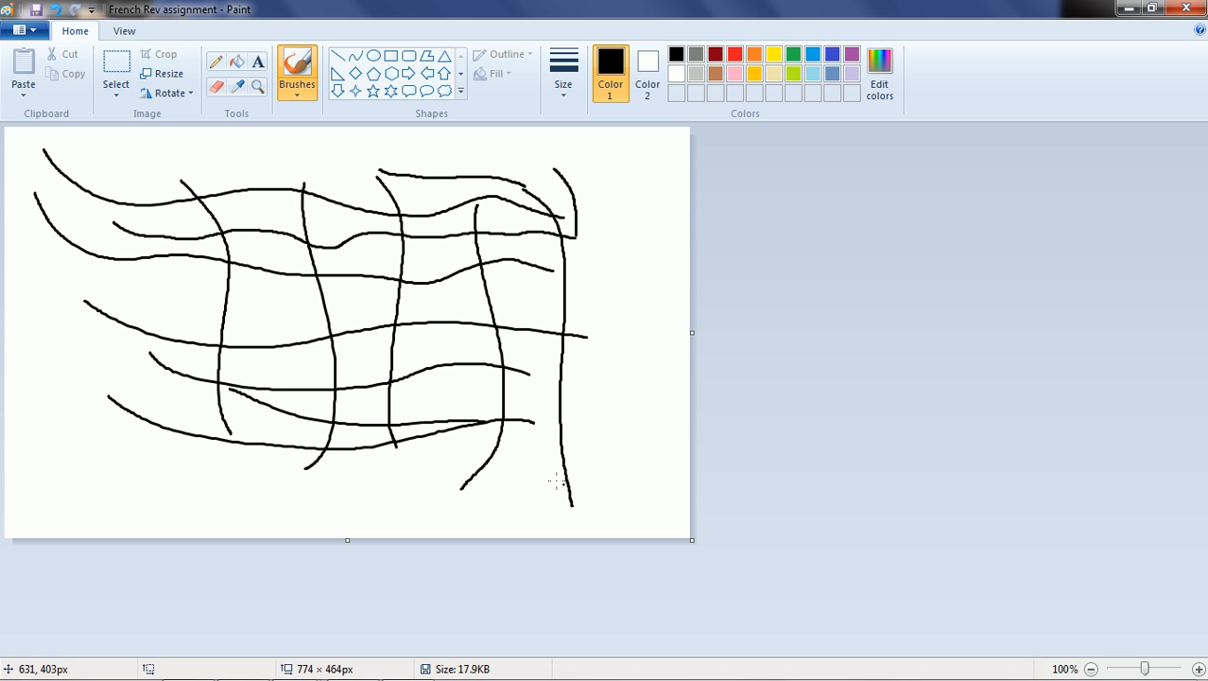
key(ctrl+s)
- Erase strokes in the drawing's upper-right area and delete a rectangular selection of about 229 × 152 px there
click(217, 87)
mouse_move(558, 168)
mouse_down()
mouse_move(578, 238)
mouse_move(569, 248)
mouse_move(499, 232)
mouse_move(592, 238)
mouse_move(541, 216)
mouse_up()
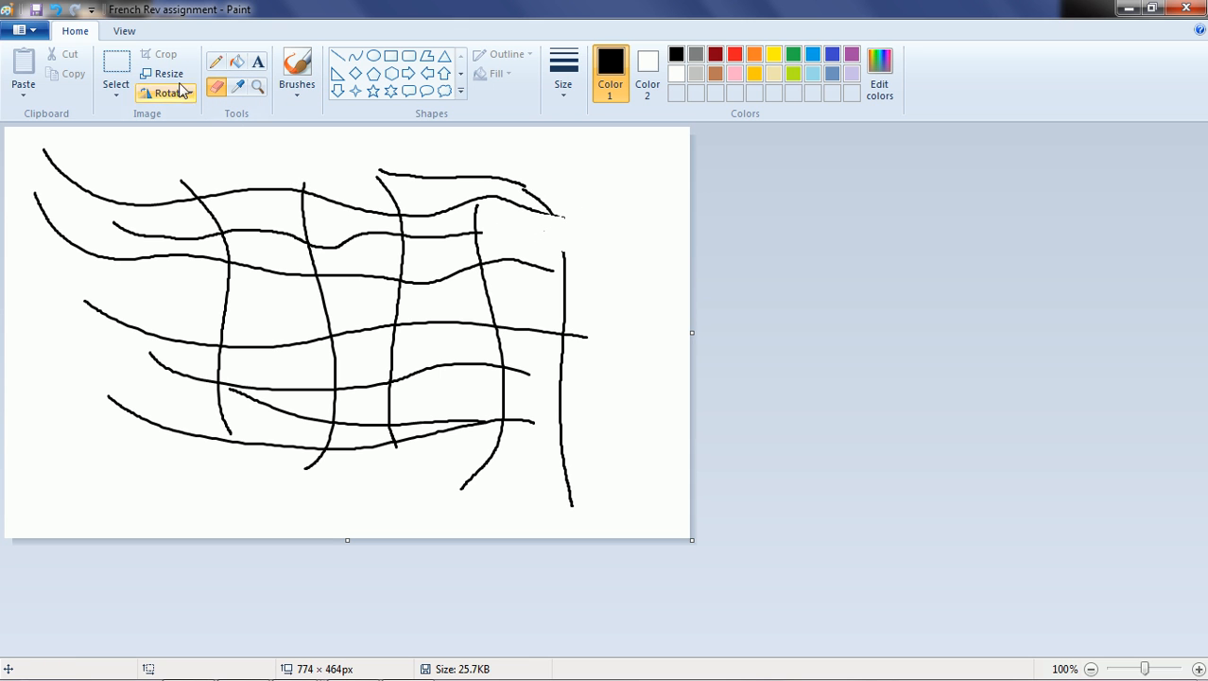
click(115, 63)
drag(453, 160, 655, 295)
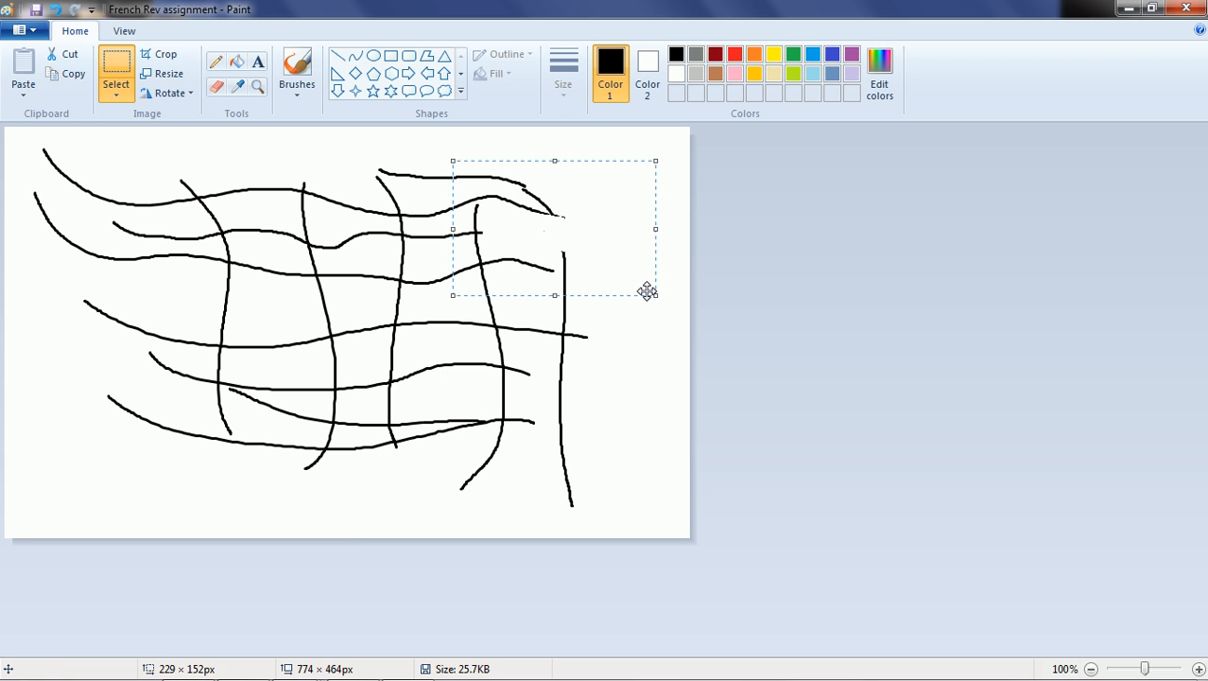
key(Delete)
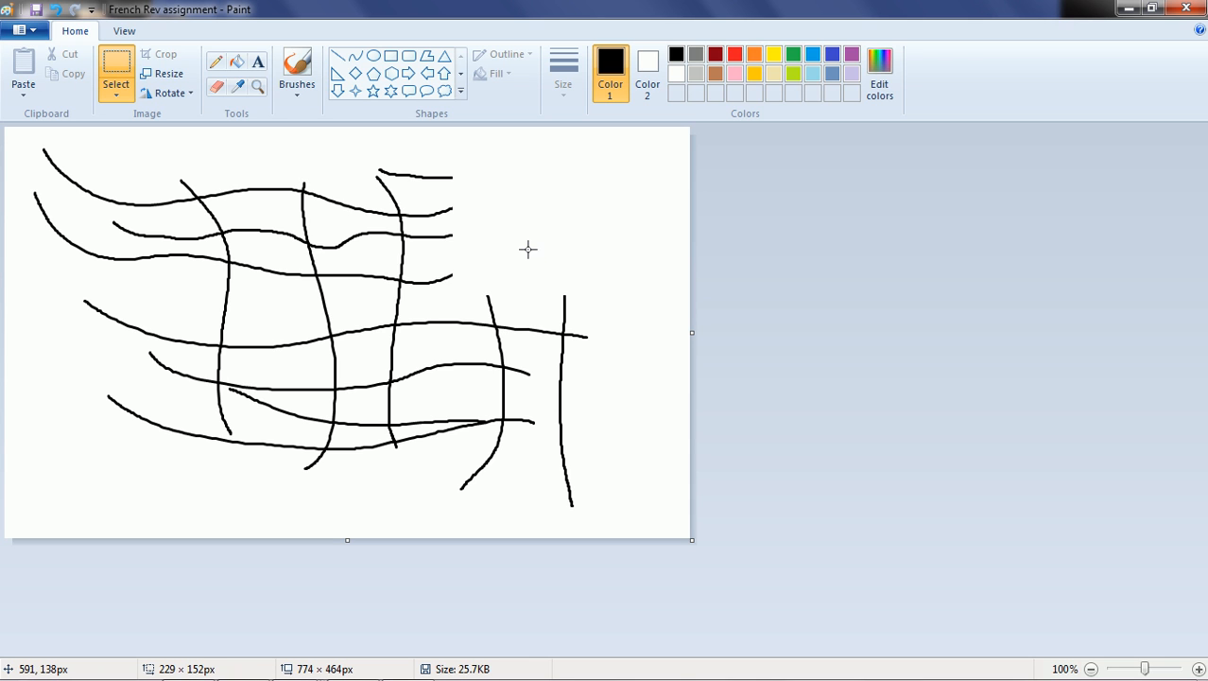
- Close Paint and open the "French Rev assignment" picture from the Documents library in Windows Explorer
click(1187, 9)
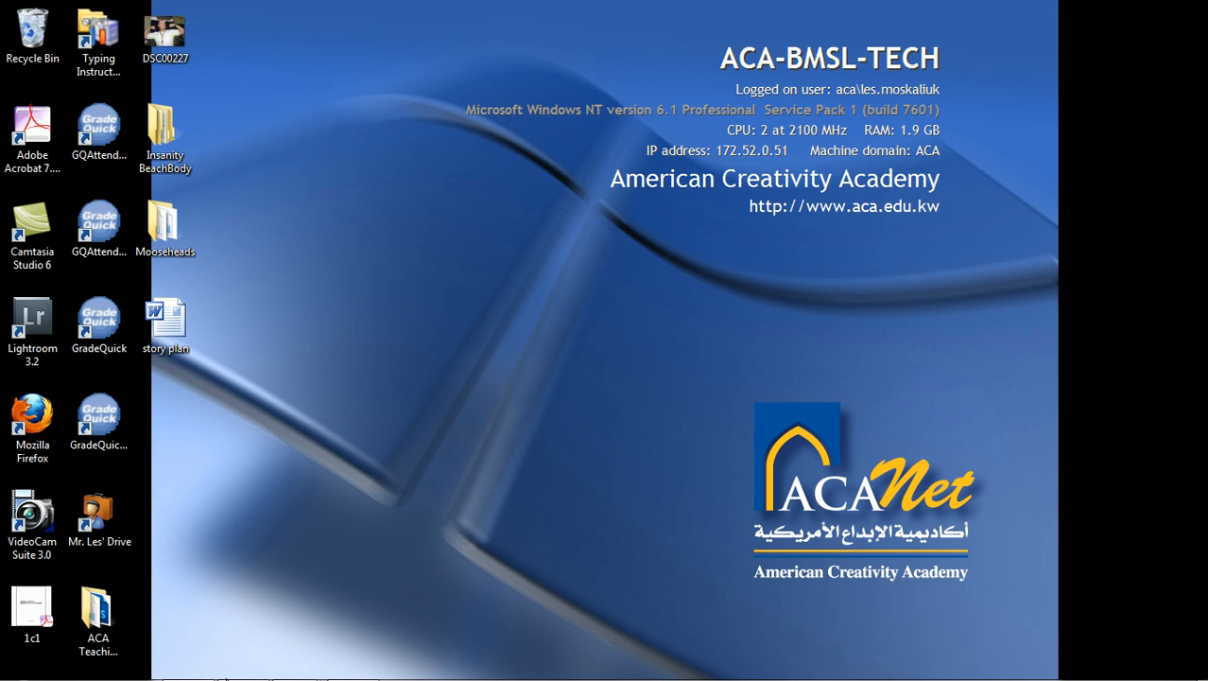
mouse_move(224, 676)
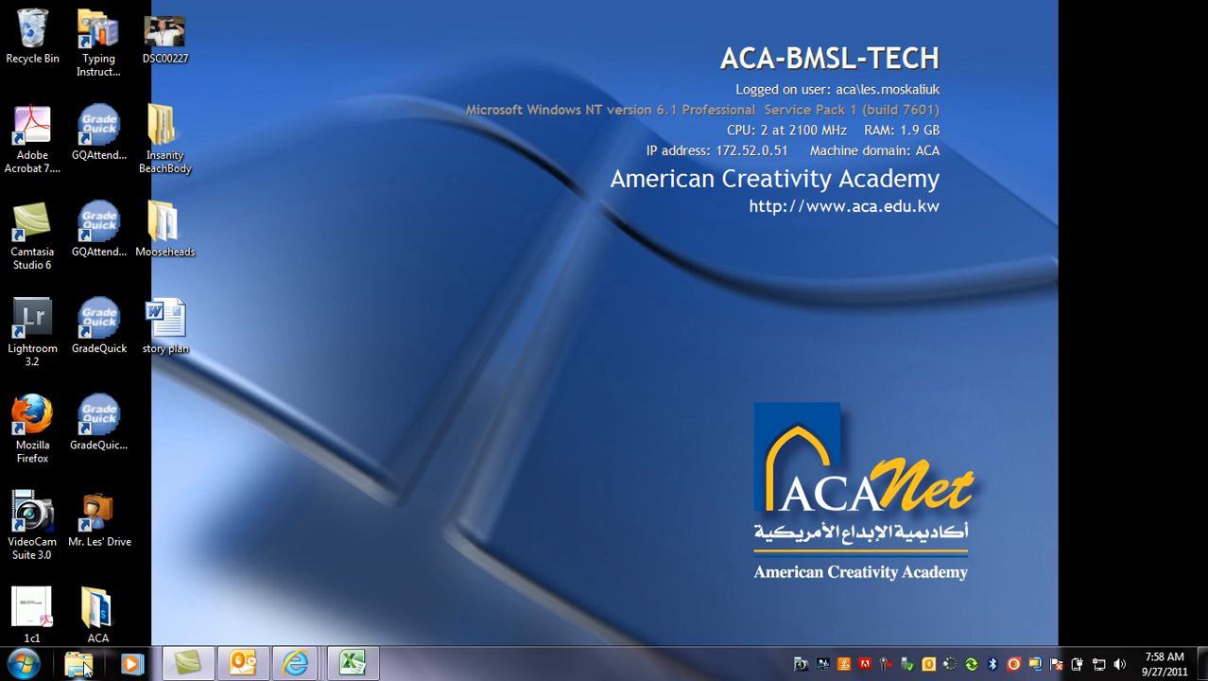
click(81, 665)
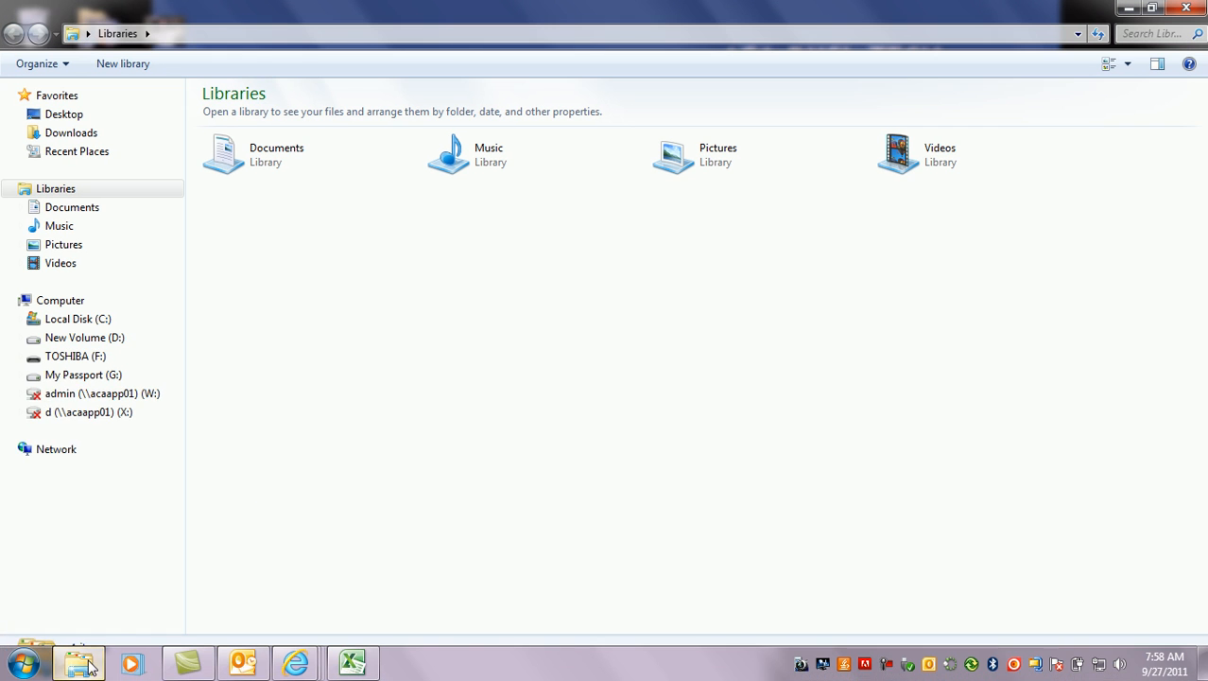
click(90, 215)
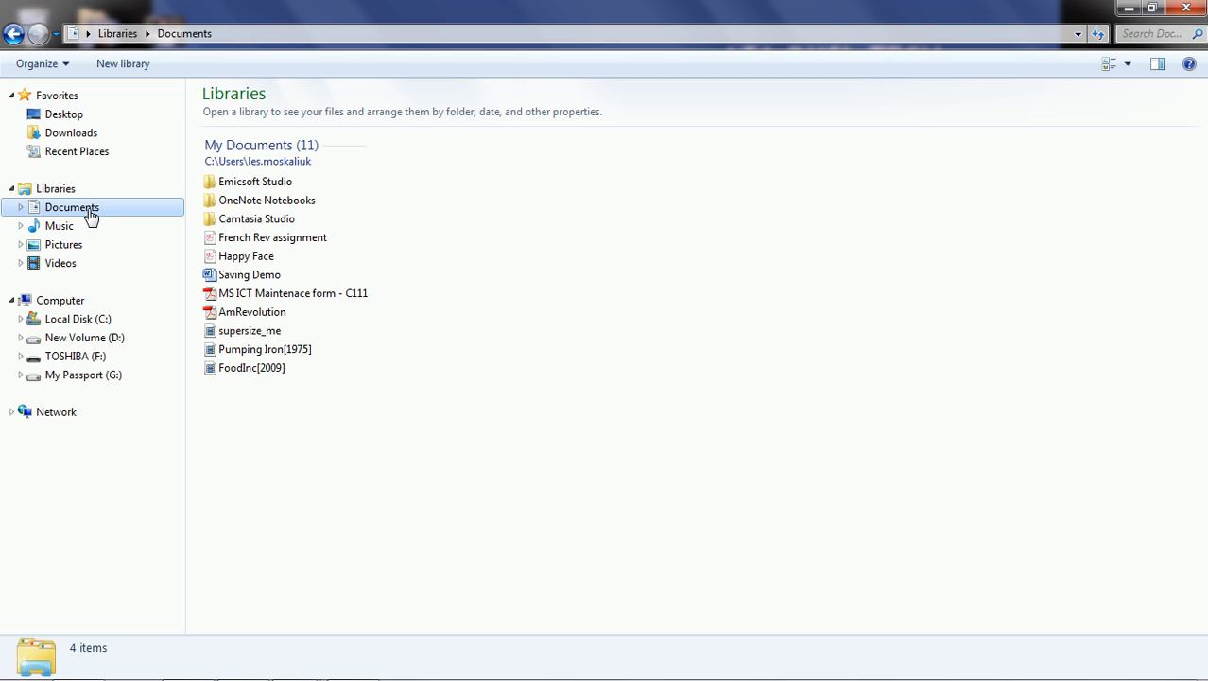
click(295, 244)
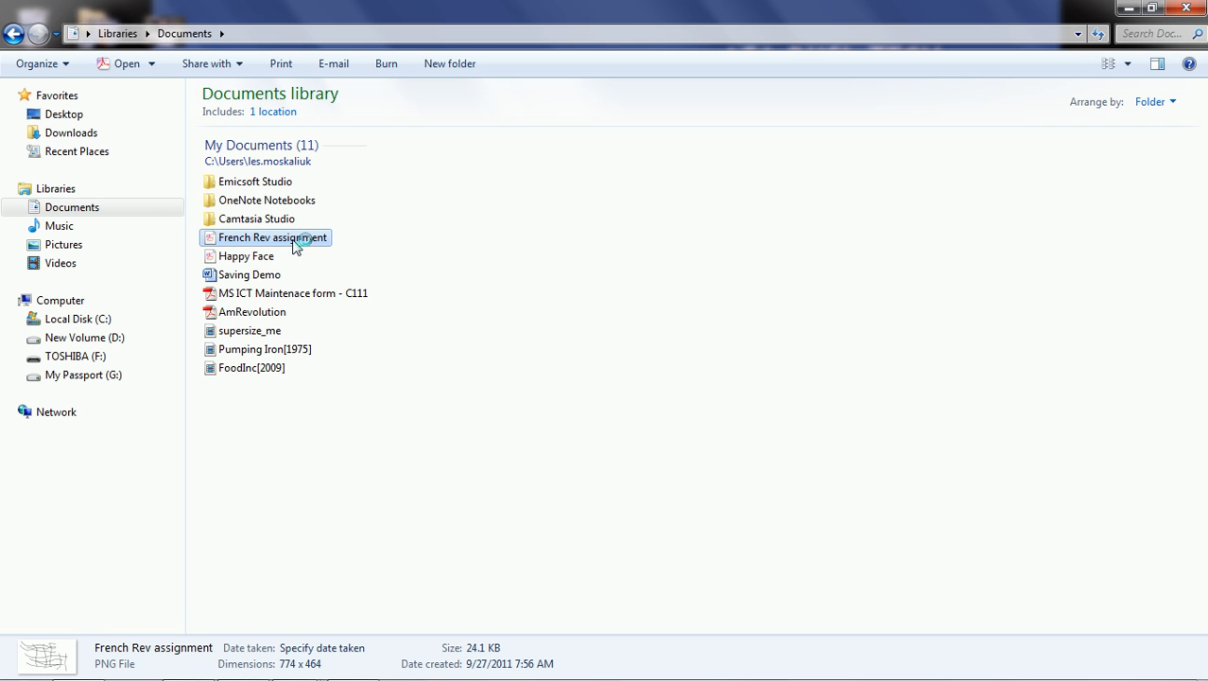